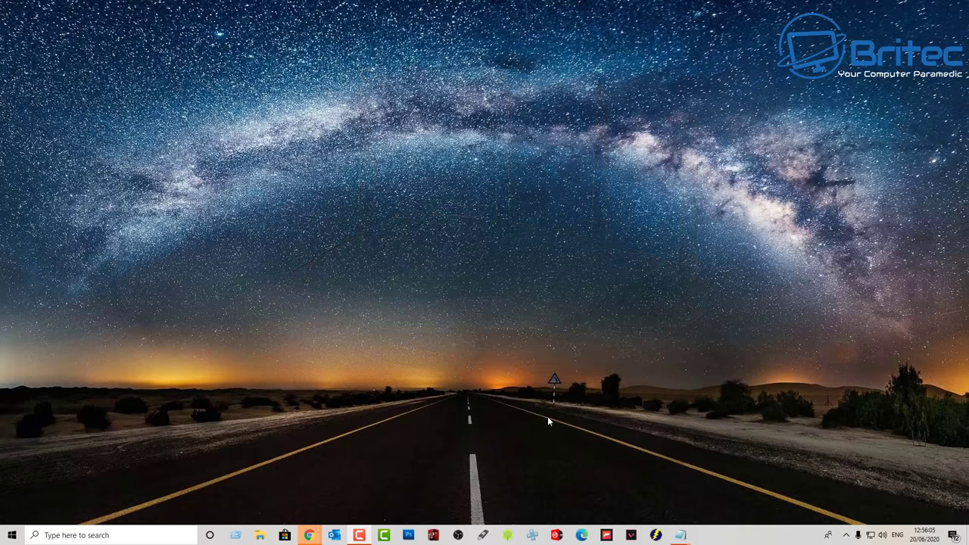
# - Open Command Prompt as administrator from a 'cmd' search
pyautogui.click(59, 535)
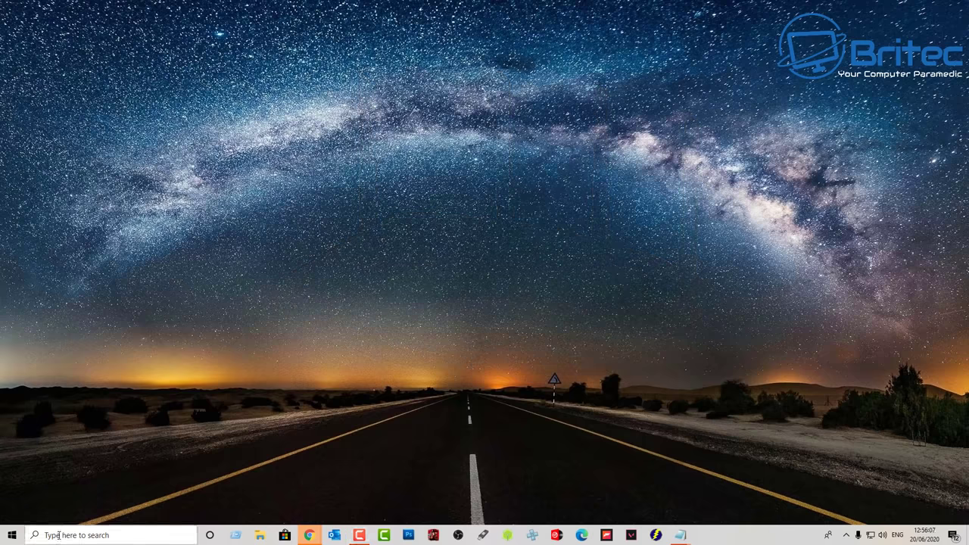
pyautogui.write('cmd')
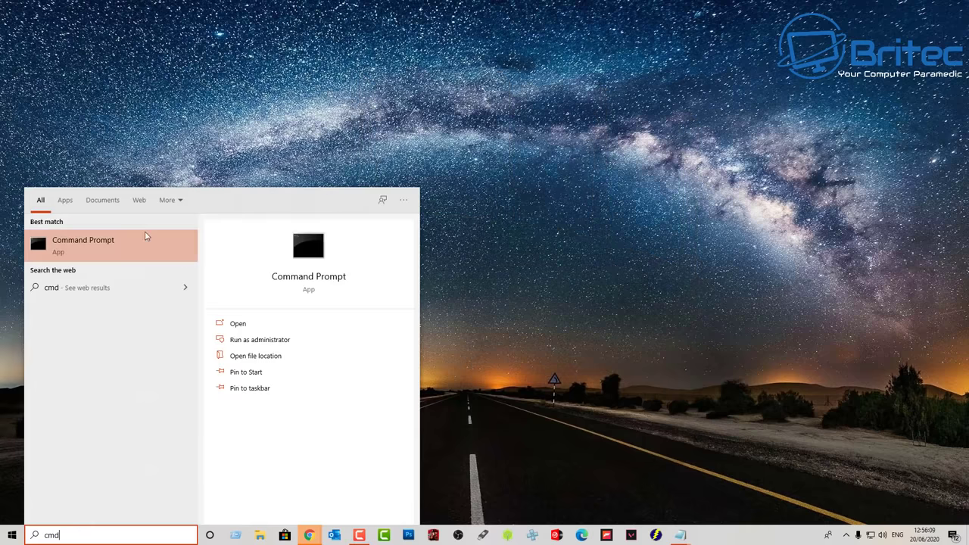
pyautogui.click(235, 340)
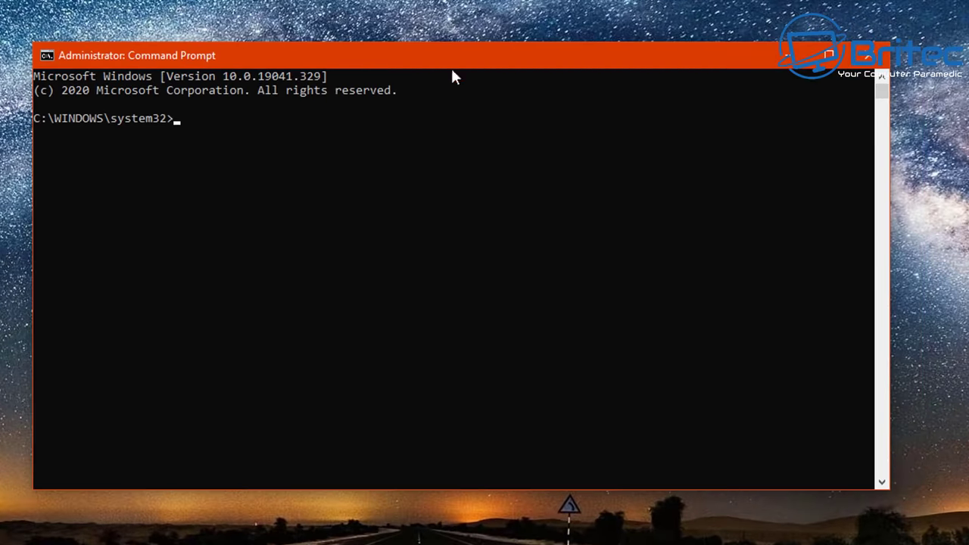
# - Run ipconfig to list the computer's network configuration
pyautogui.click(613, 312)
pyautogui.write('ipconfig')
pyautogui.press('Return')
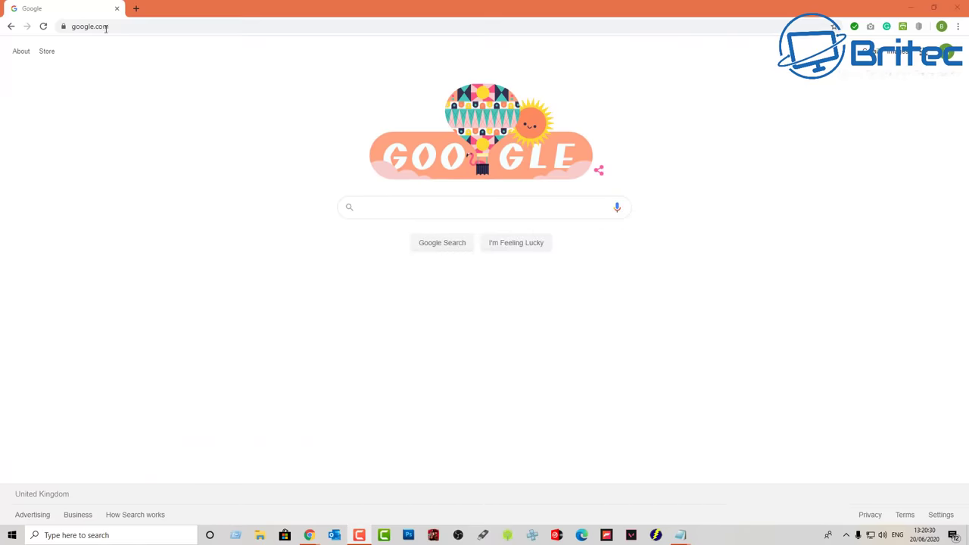
# - Load the router address 192.168.1.1 in Chrome's address bar
pyautogui.click(89, 26)
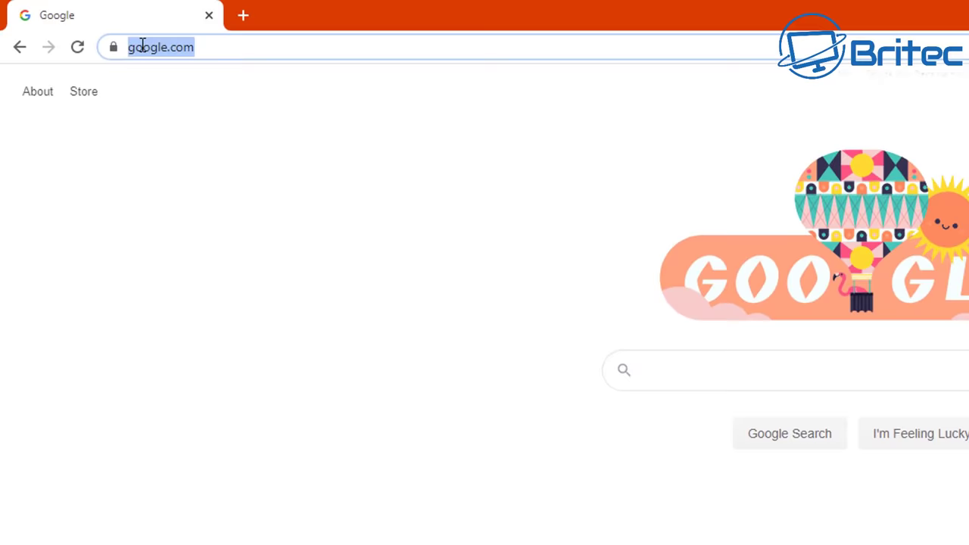
pyautogui.write('192')
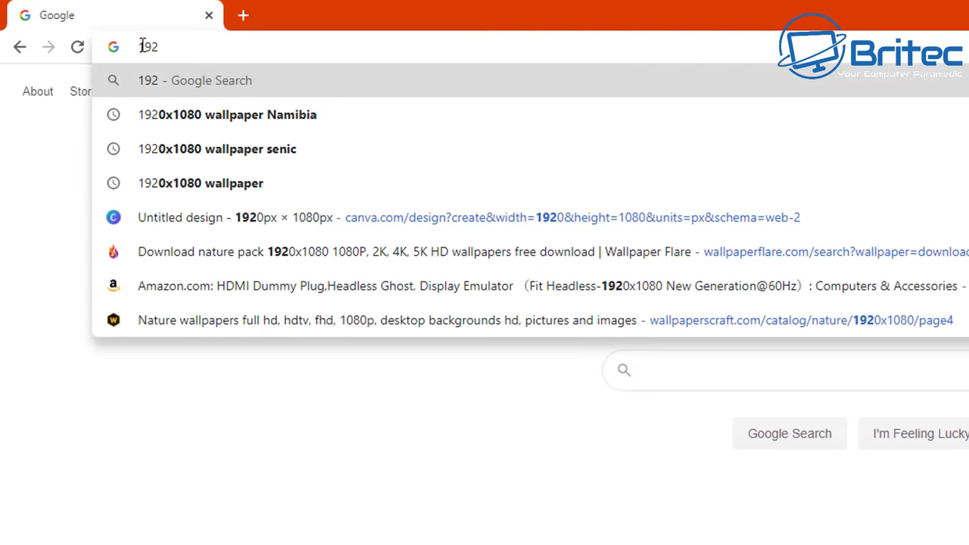
pyautogui.write('.1')
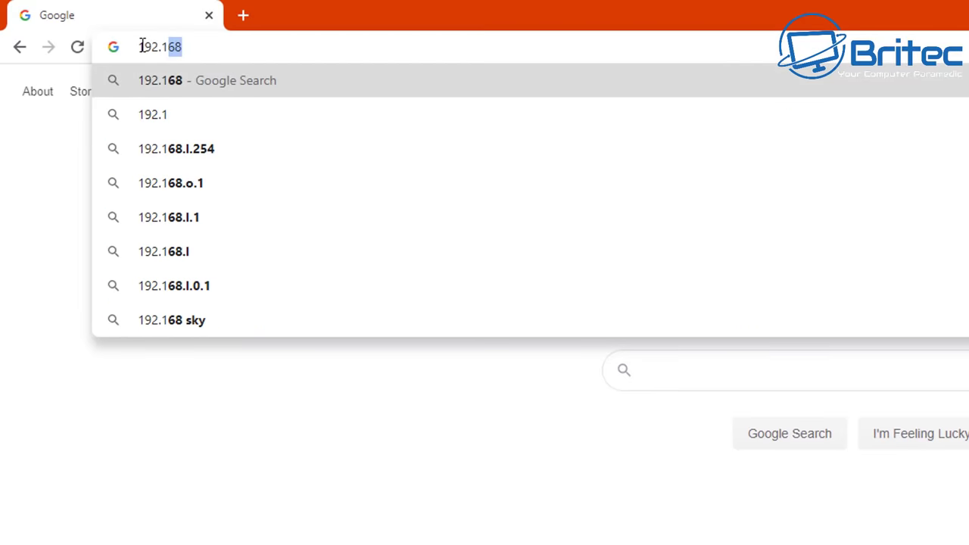
pyautogui.write('68')
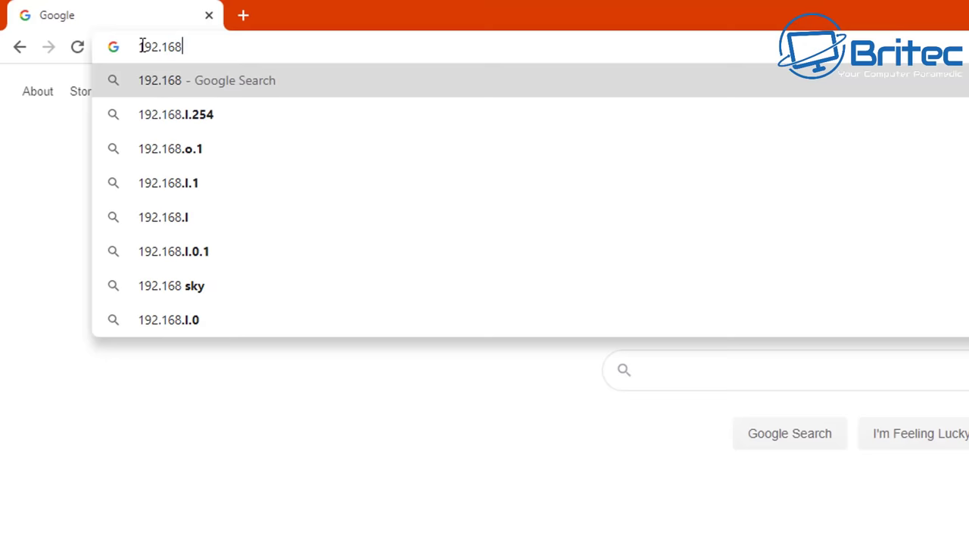
pyautogui.write('.1.1')
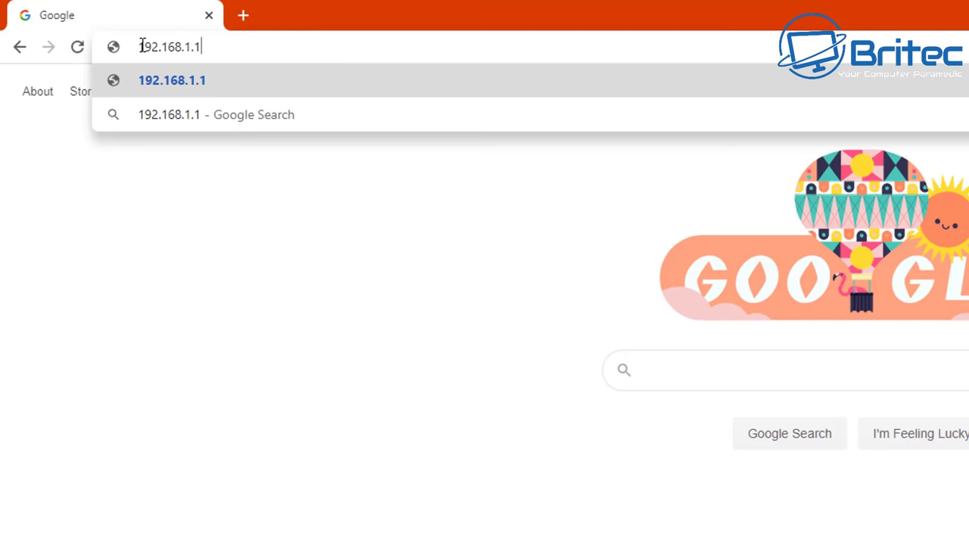
pyautogui.press('Return')
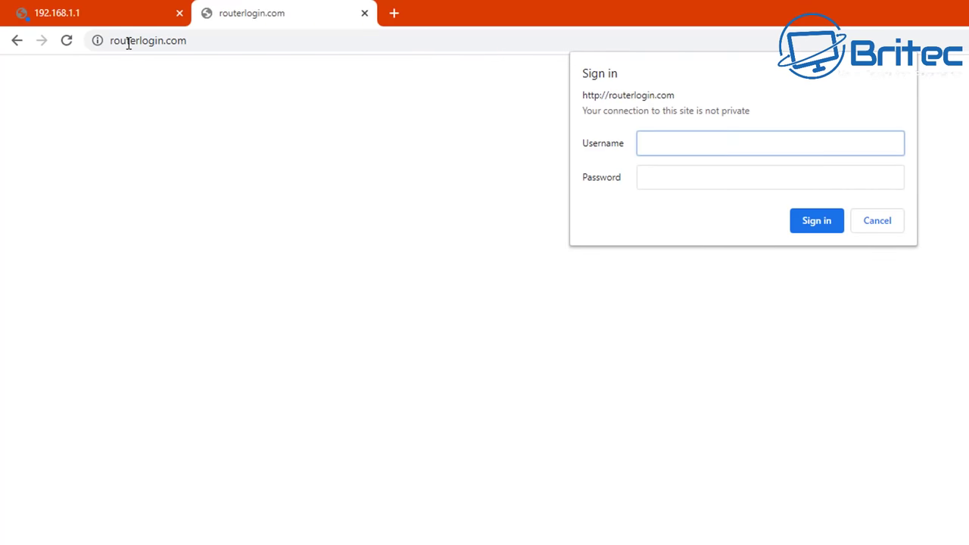
# - Sign in on the routerlogin.com tab with the router's admin username and password
pyautogui.click(87, 15)
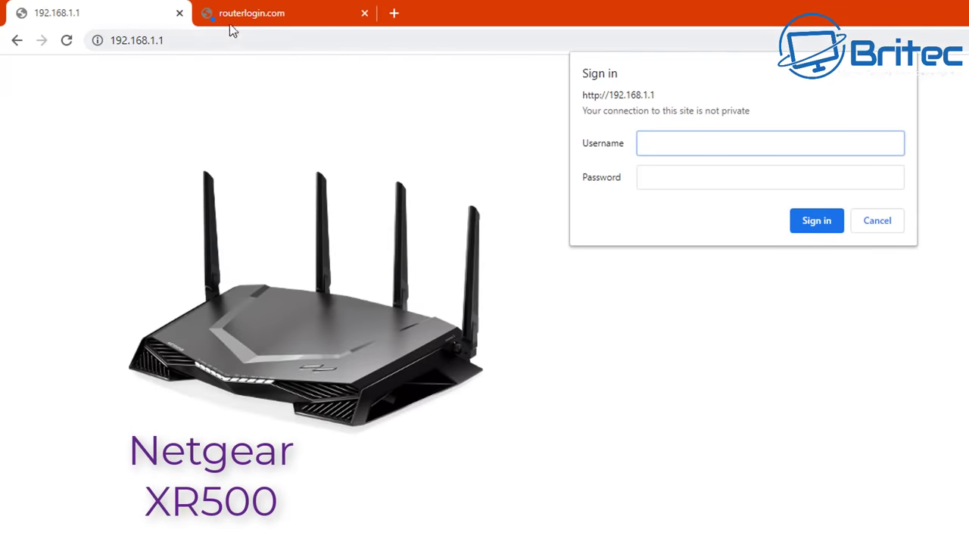
pyautogui.click(249, 17)
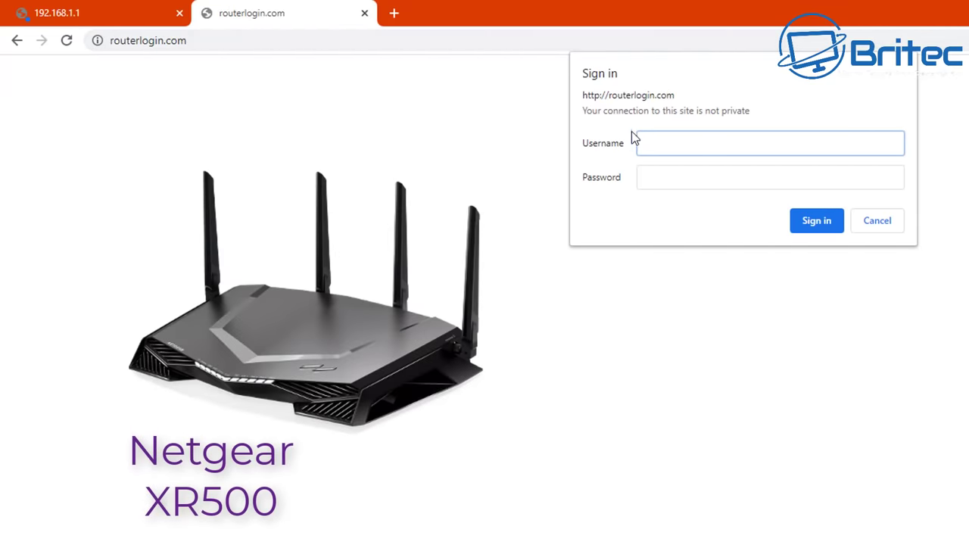
pyautogui.write('admin')
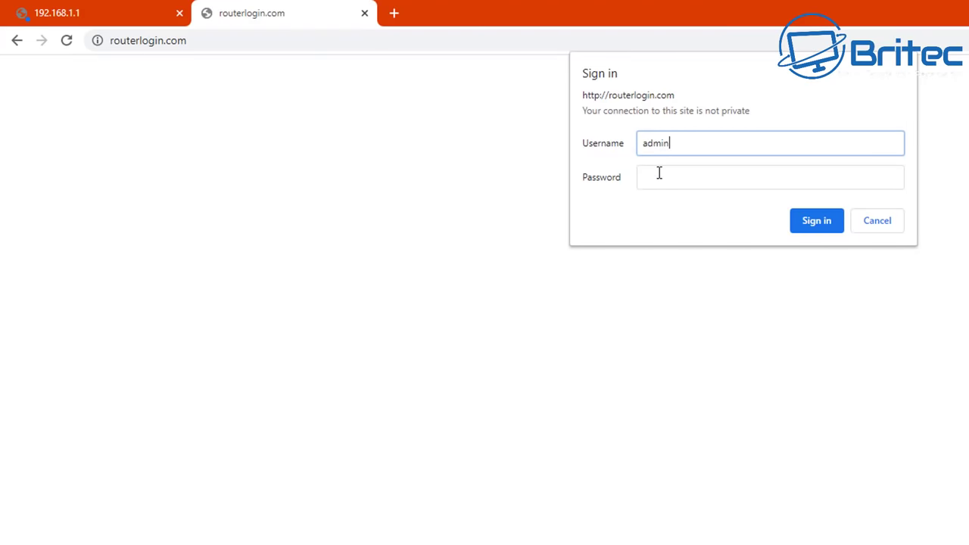
pyautogui.click(659, 174)
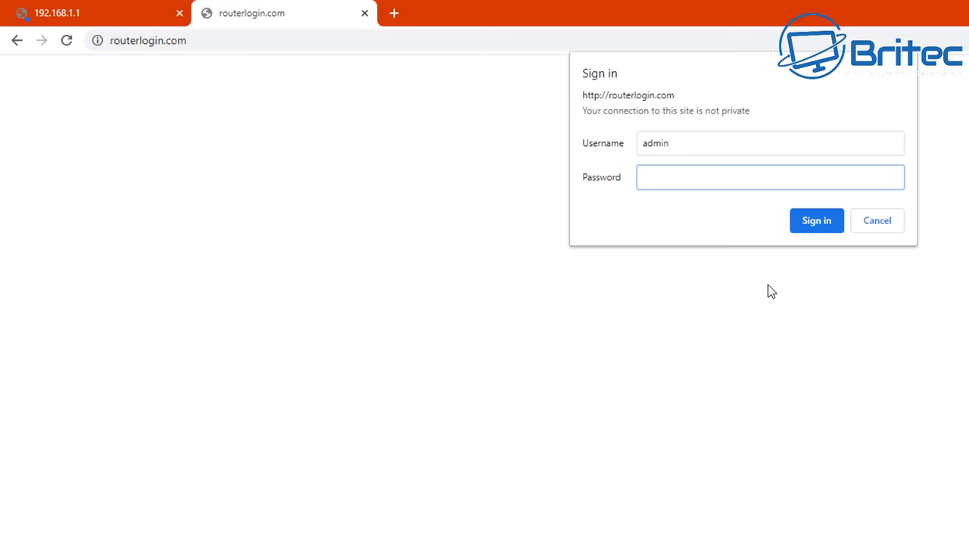
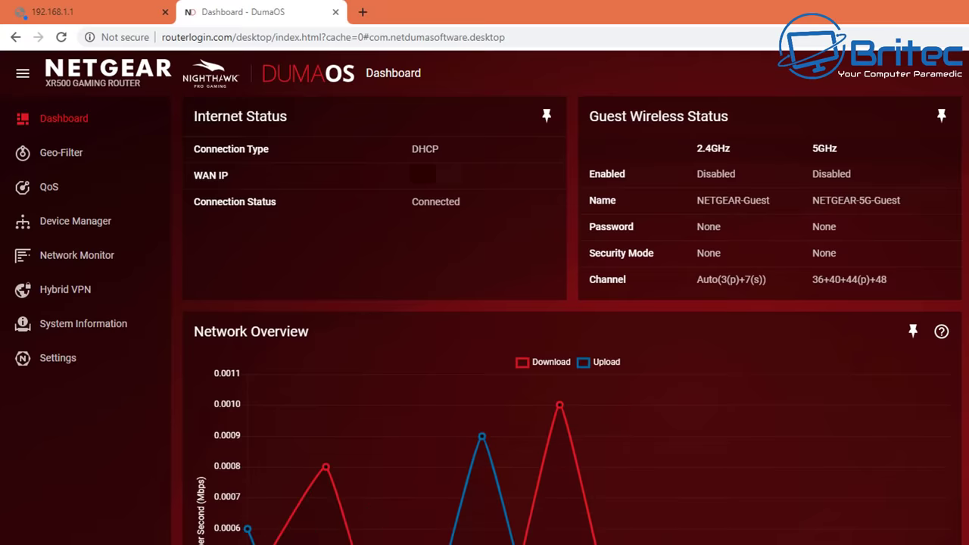
# - Go to Settings > Content Filtering > Block Sites
pyautogui.click(58, 363)
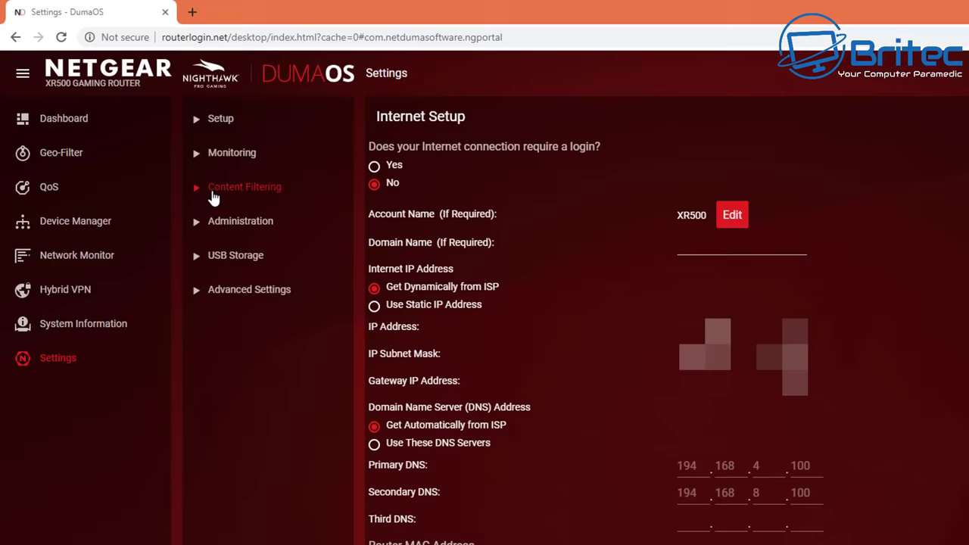
pyautogui.click(214, 198)
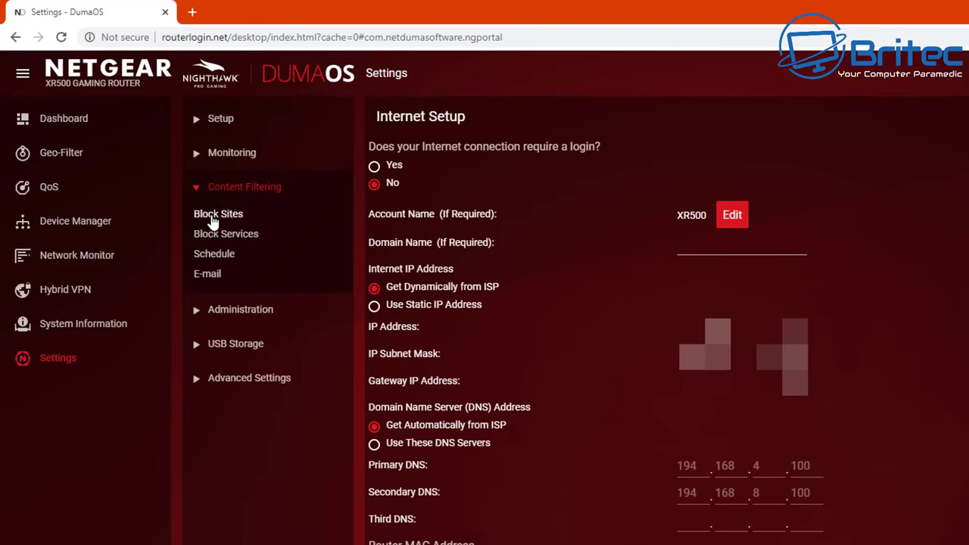
pyautogui.click(214, 216)
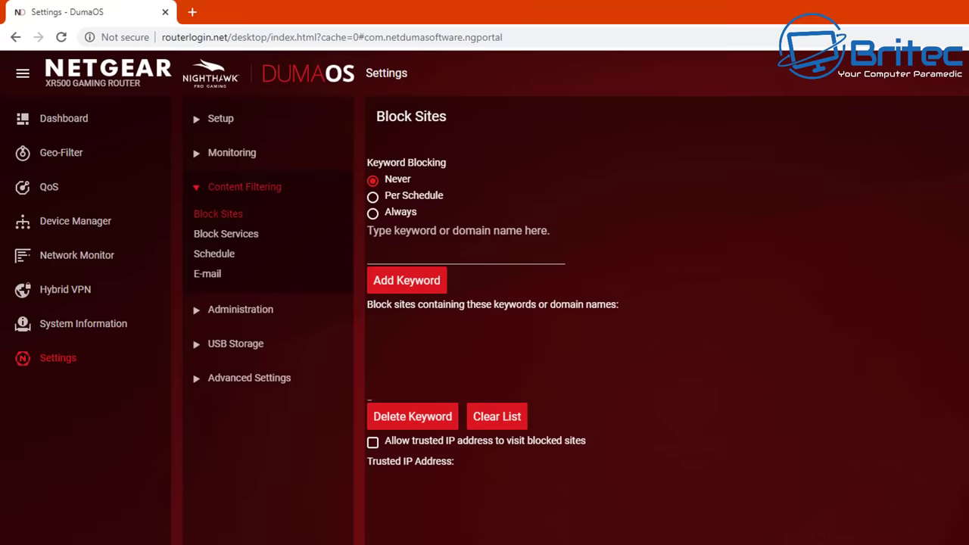
# - Set Keyword Blocking to Always and add gotomeeting.com, joingotomeeting.com, join.me and anydesk.com from Notepad
pyautogui.hotkey('alt', 'Tab')
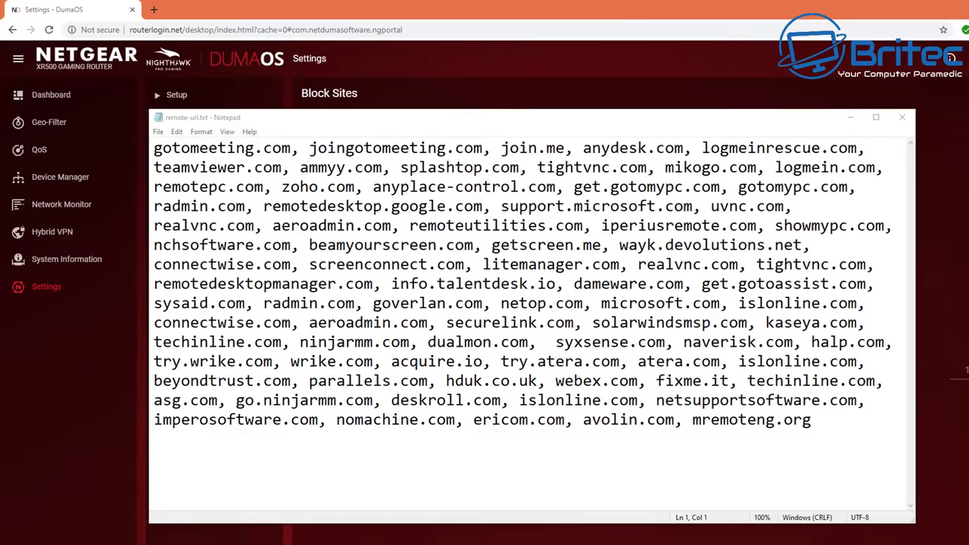
pyautogui.click(786, 447)
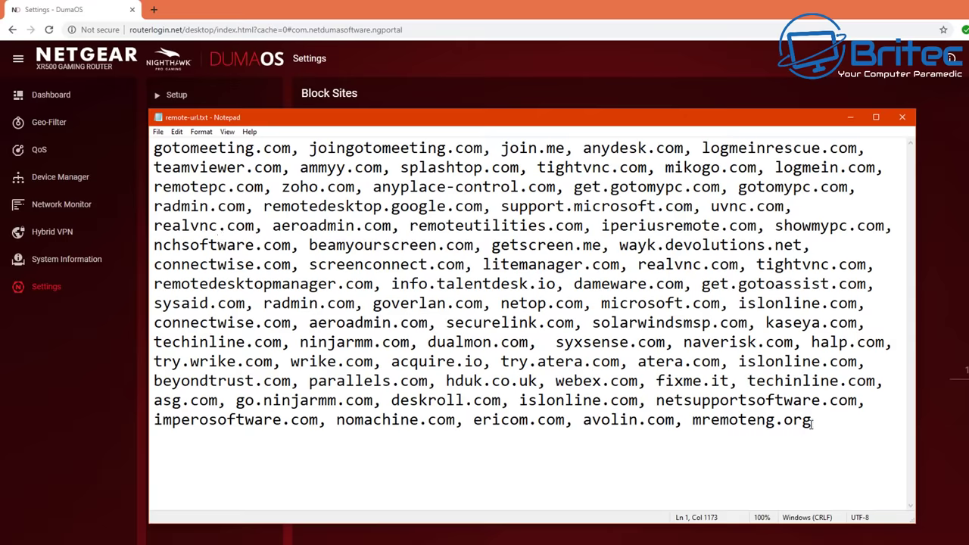
pyautogui.hotkey('alt', 'Tab')
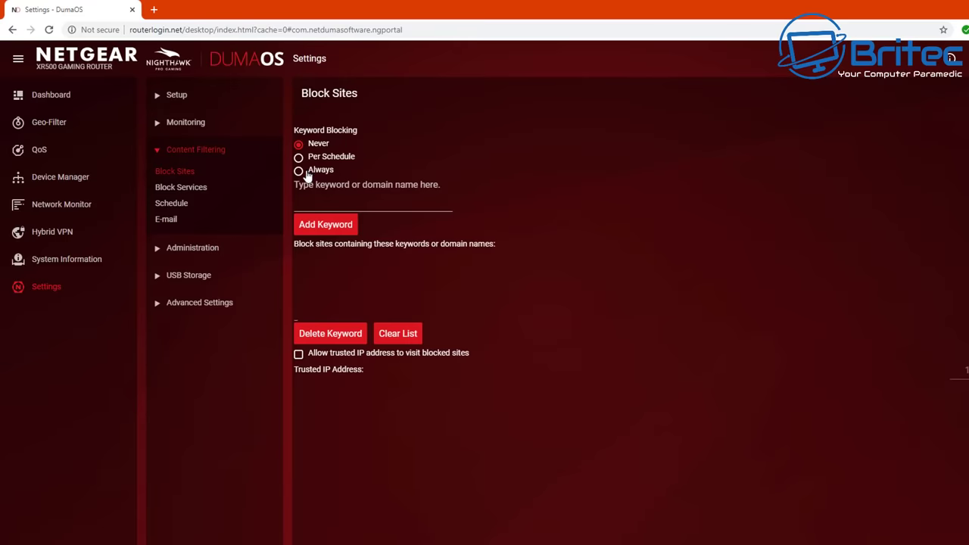
pyautogui.click(301, 171)
pyautogui.click(307, 201)
pyautogui.rightClick(307, 202)
pyautogui.click(337, 291)
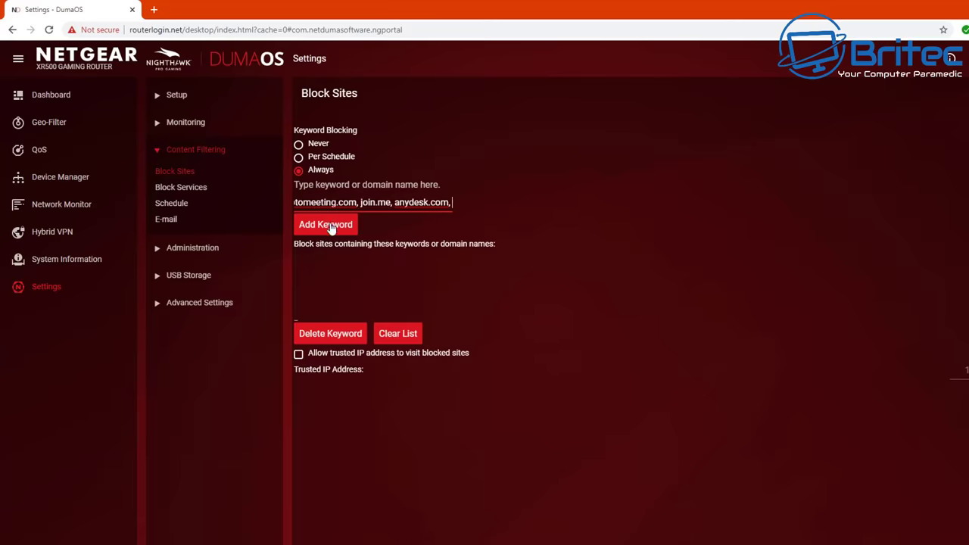
pyautogui.click(331, 227)
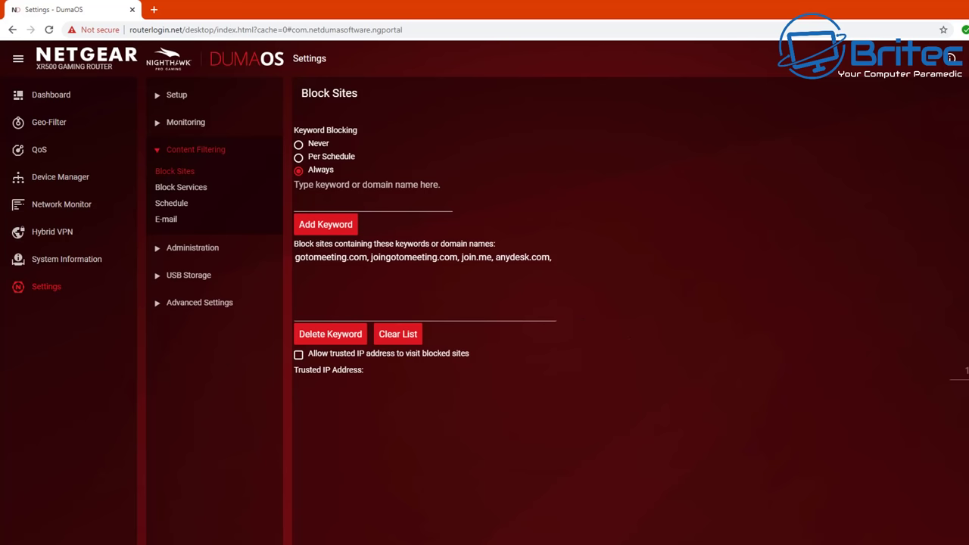
# - Copy the domains from mikogo.com through anyplace-control.com in the Notepad list
pyautogui.hotkey('alt', 'Tab')
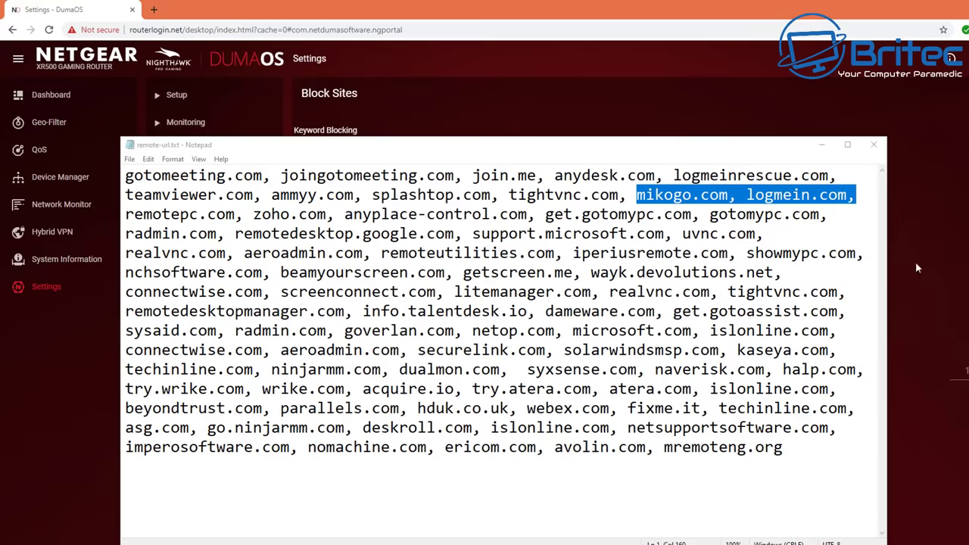
pyautogui.click(636, 194)
pyautogui.moveTo(636, 193); pyautogui.dragTo(537, 215)
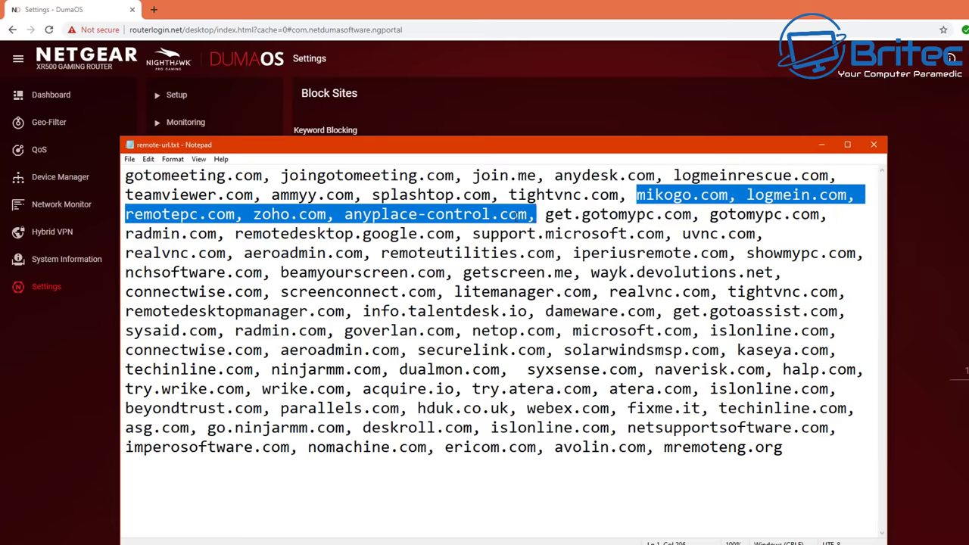
pyautogui.rightClick(517, 217)
pyautogui.click(556, 259)
# - Paste the copied domains into the keyword field and add them to the block list
pyautogui.click(822, 145)
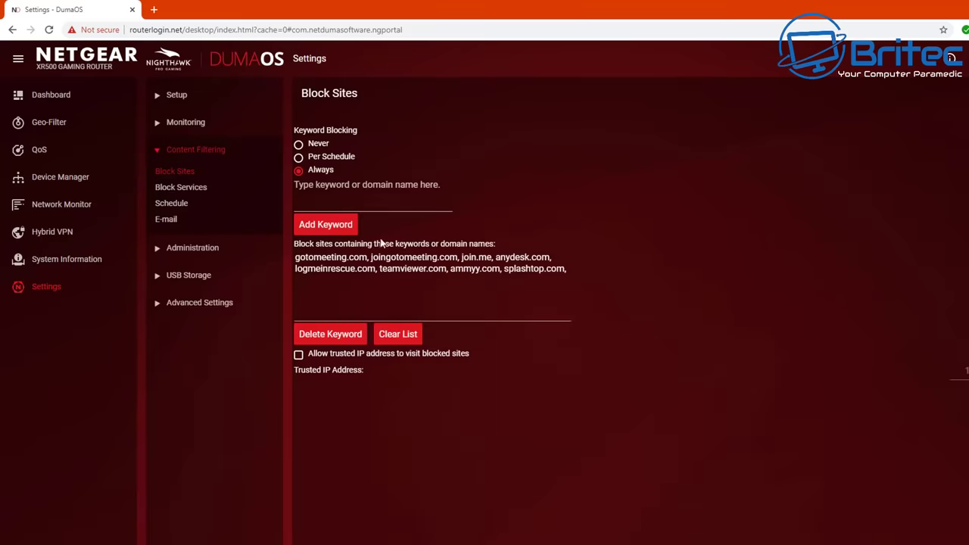
pyautogui.rightClick(326, 201)
pyautogui.click(347, 288)
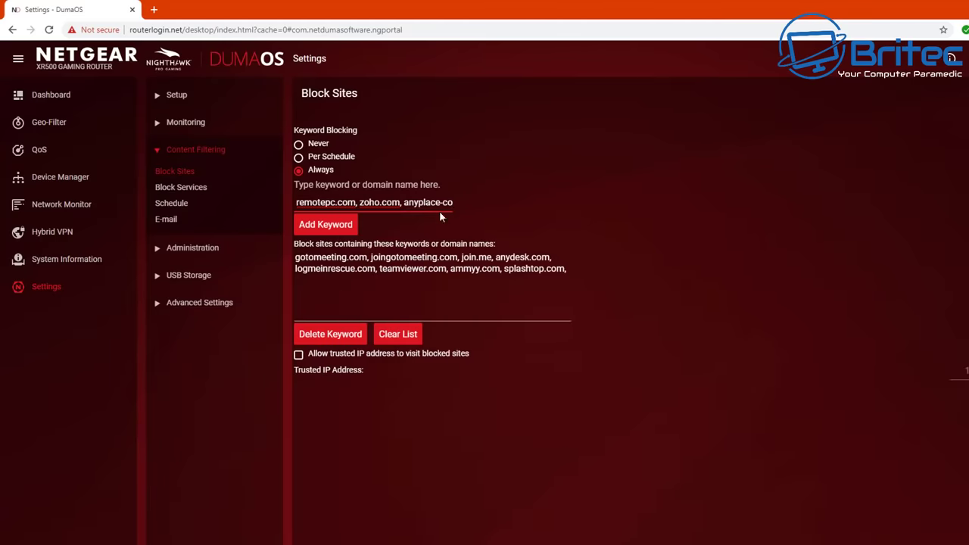
pyautogui.click(331, 227)
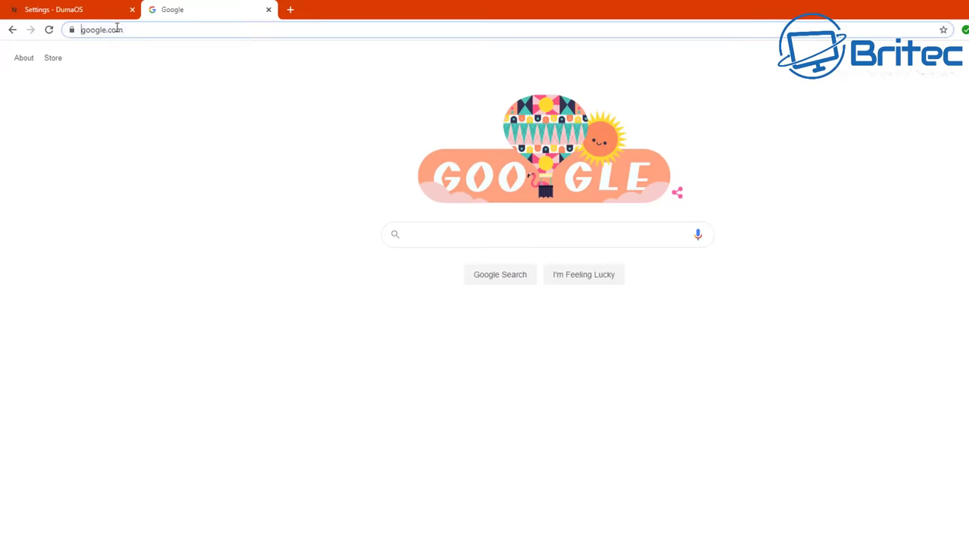
# - Load ninjarmm.com in Chrome to confirm the NETGEAR firewall blocks it, then return to DumaOS
pyautogui.rightClick(115, 29)
pyautogui.click(151, 101)
pyautogui.press('Return')
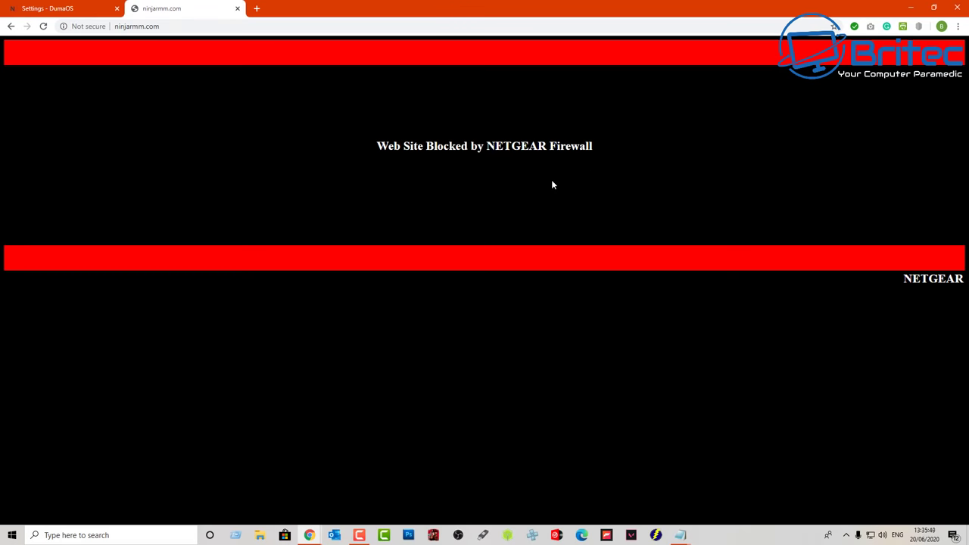
pyautogui.click(61, 9)
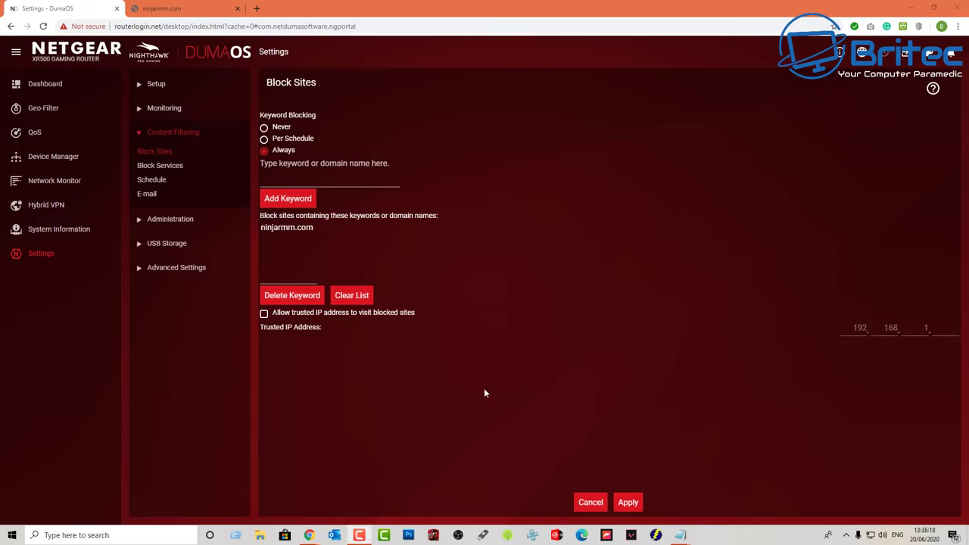
# - Add teamviewer.com to the blocked sites and apply the change
pyautogui.rightClick(269, 180)
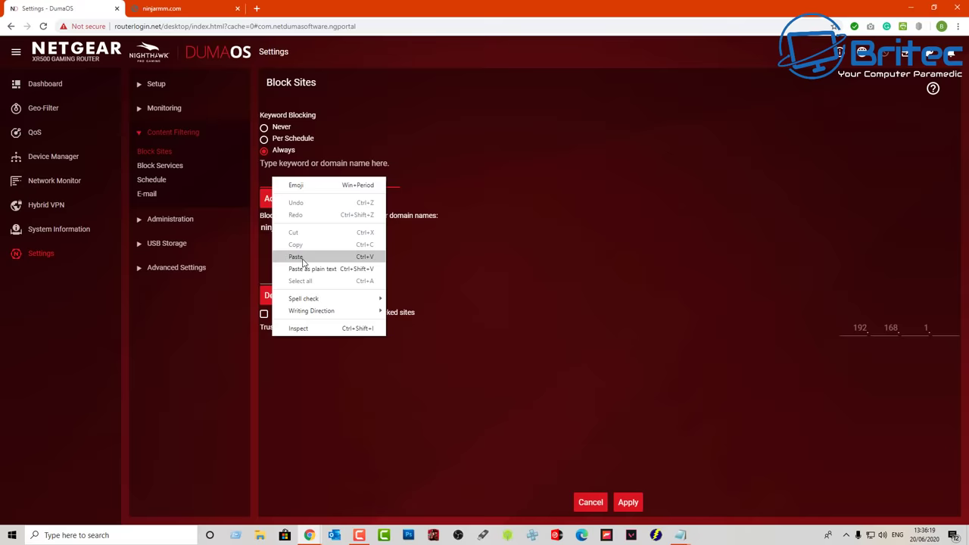
pyautogui.click(303, 254)
pyautogui.click(295, 202)
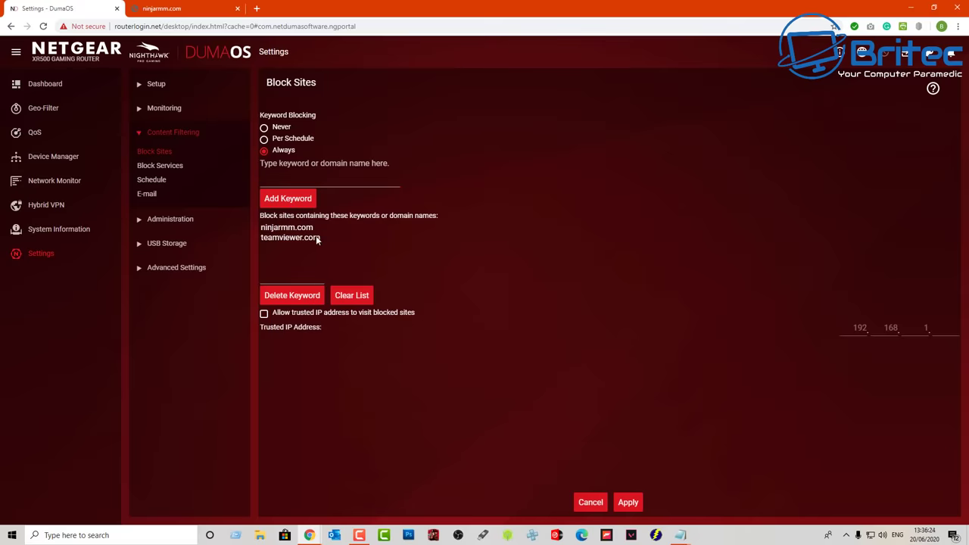
pyautogui.click(630, 504)
# - Load teamviewer.com in the other Chrome tab to confirm it is blocked
pyautogui.click(190, 15)
pyautogui.rightClick(125, 26)
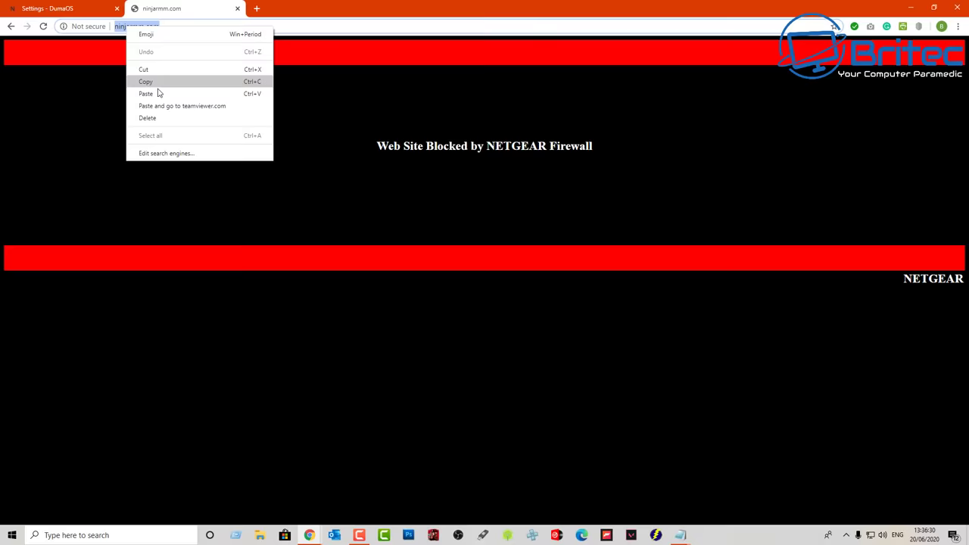
pyautogui.click(159, 93)
pyautogui.press('Return')
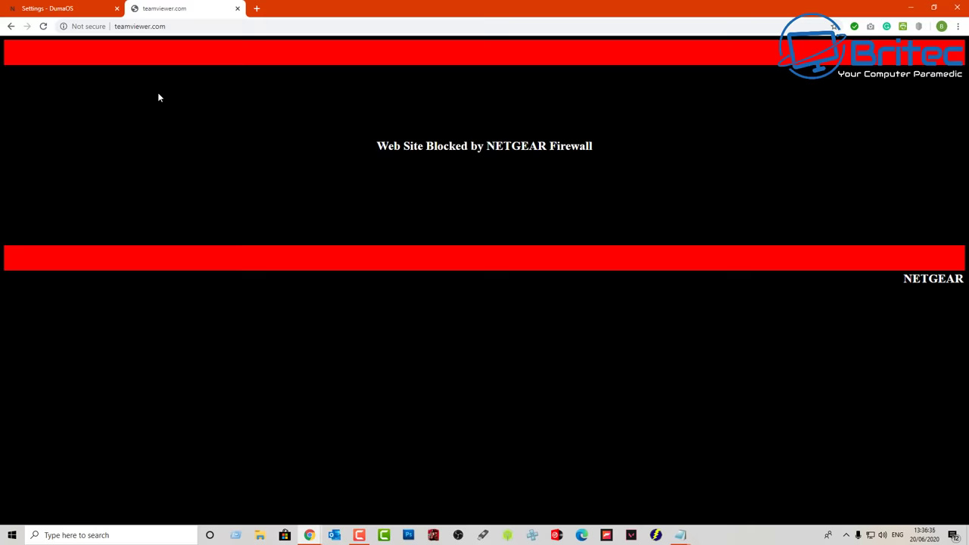
# - Delete fixme.it from the Block Sites list and switch to the remote-url.txt domain list
pyautogui.click(68, 11)
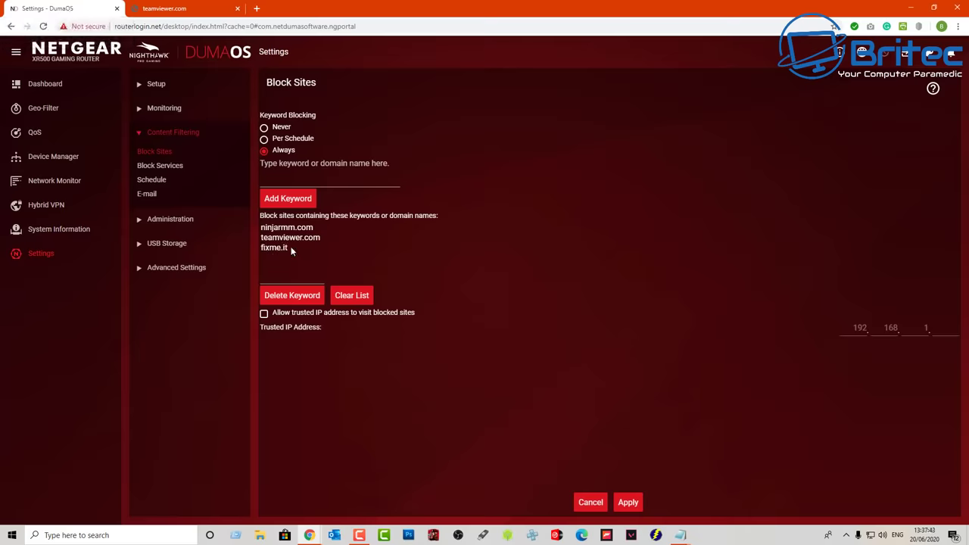
pyautogui.click(290, 249)
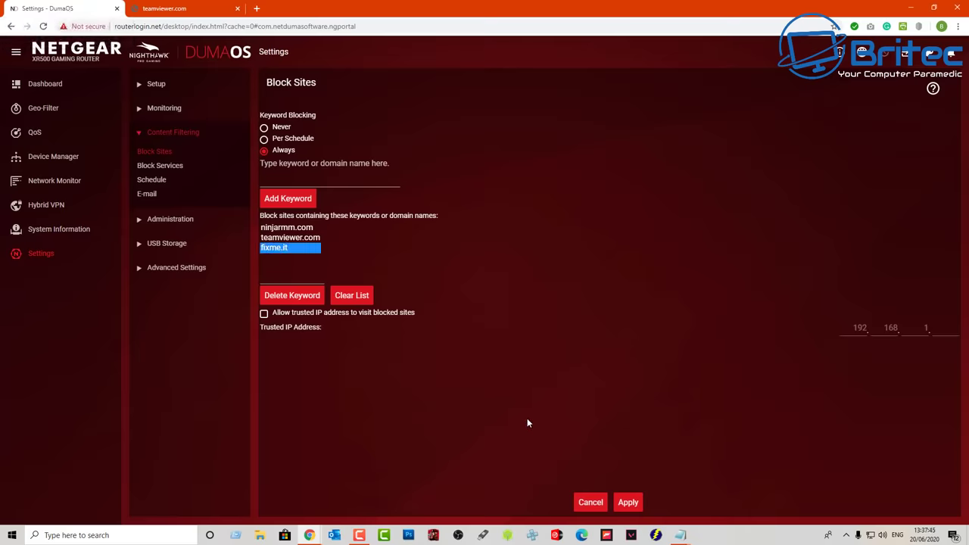
pyautogui.click(297, 299)
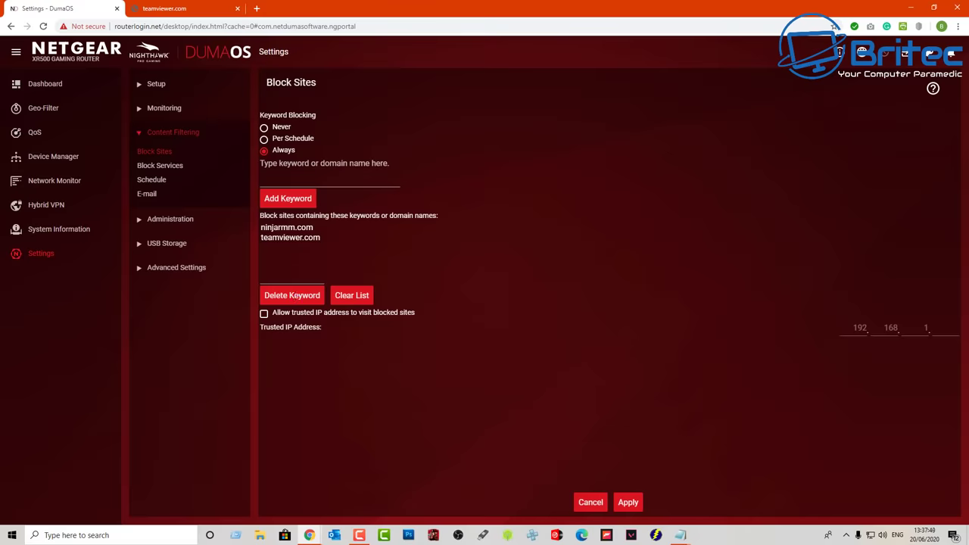
pyautogui.hotkey('alt', 'Tab')
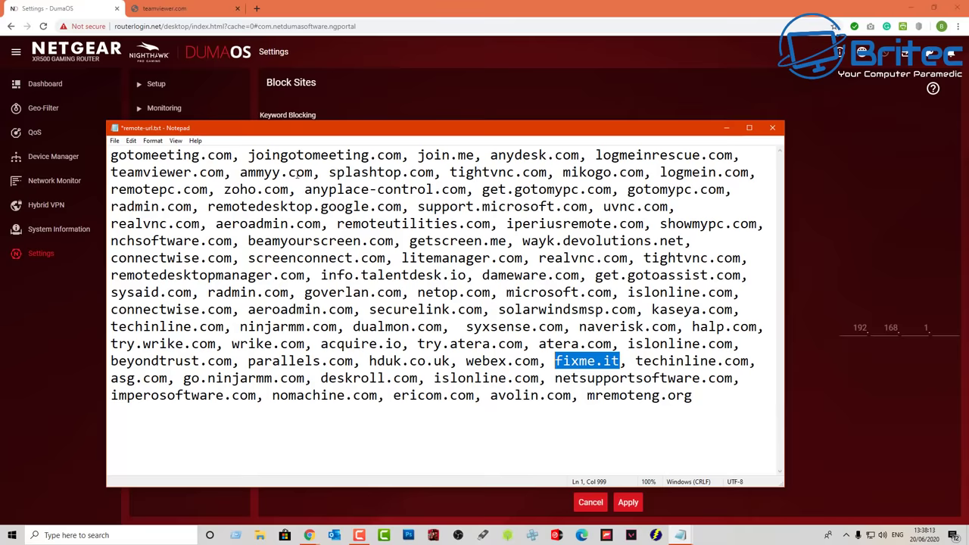
# - Copy ammyy.com from the Notepad domain list and minimise Notepad
pyautogui.click(312, 172)
pyautogui.moveTo(312, 172); pyautogui.dragTo(240, 172)
pyautogui.rightClick(279, 168)
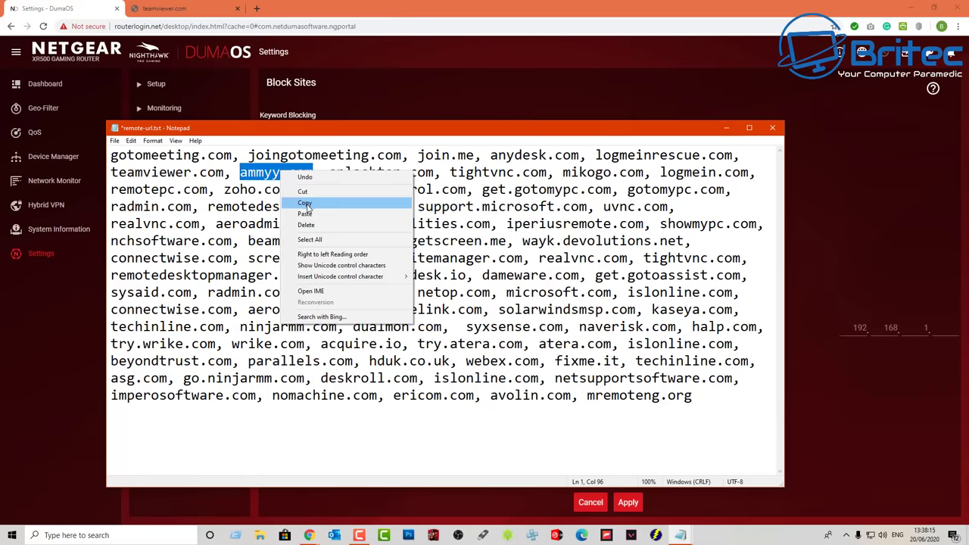
pyautogui.click(299, 201)
pyautogui.click(727, 129)
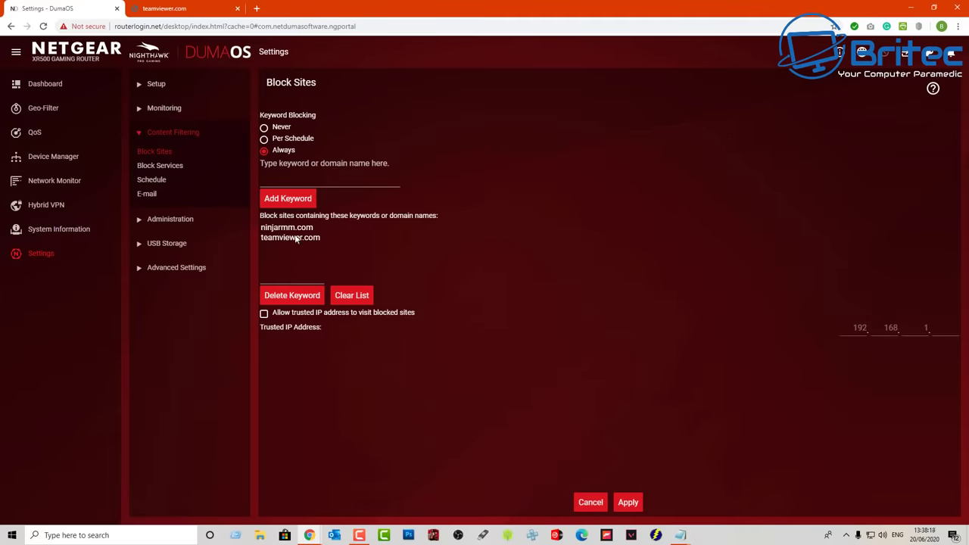
# - Paste ammyy.com into the keyword field, add it to the block list and apply
pyautogui.rightClick(260, 180)
pyautogui.click(303, 258)
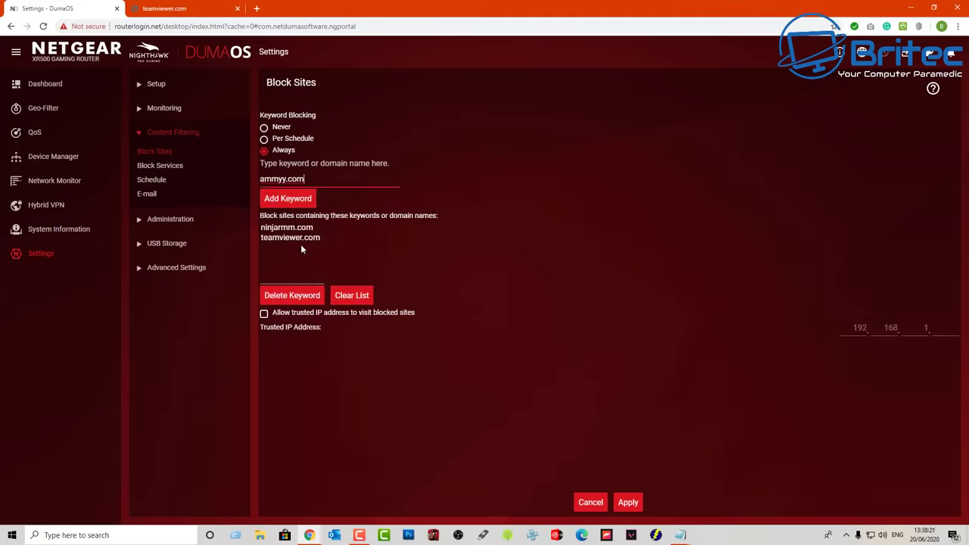
pyautogui.click(295, 200)
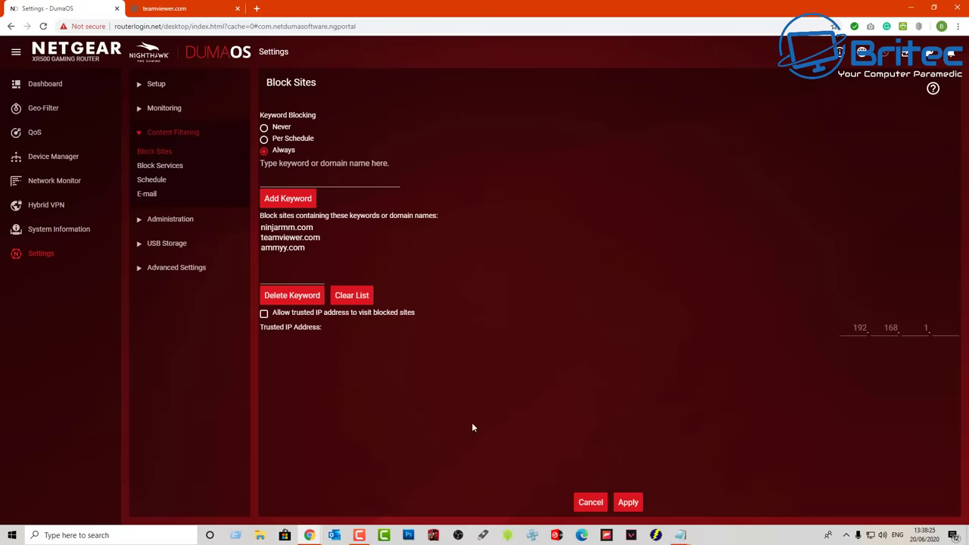
pyautogui.click(628, 502)
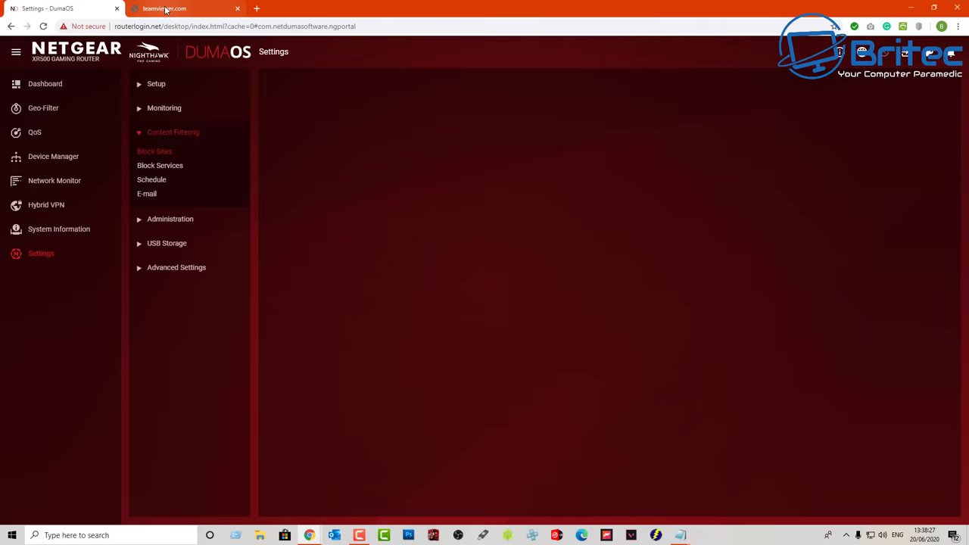
# - Load ammyy.com in Chrome to confirm it is blocked, then select it in the DumaOS list
pyautogui.click(159, 11)
pyautogui.rightClick(123, 26)
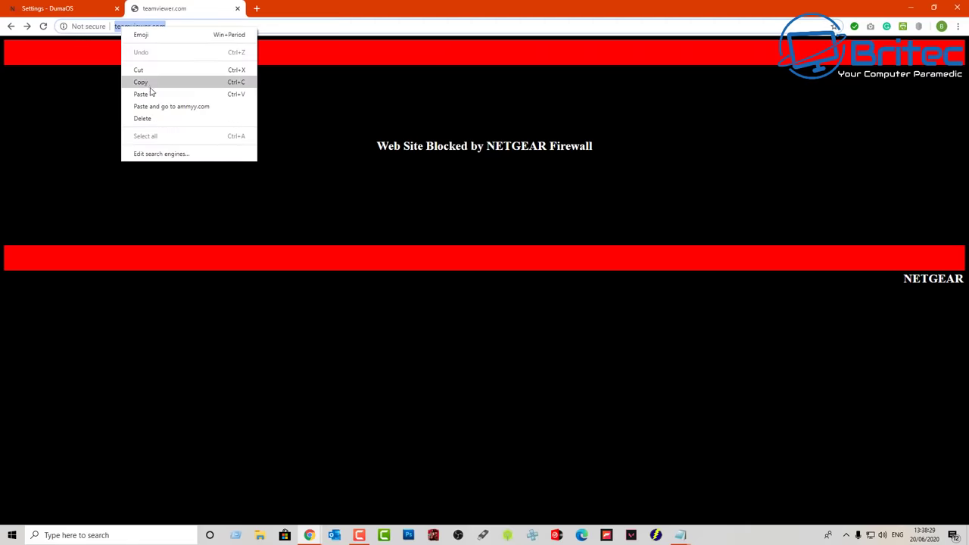
pyautogui.click(151, 82)
pyautogui.press('Return')
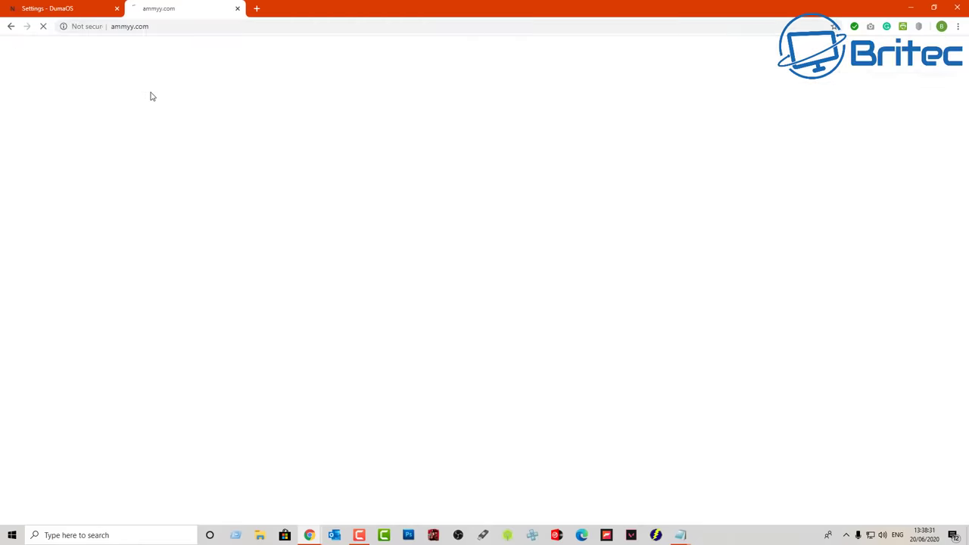
pyautogui.click(78, 12)
pyautogui.click(293, 249)
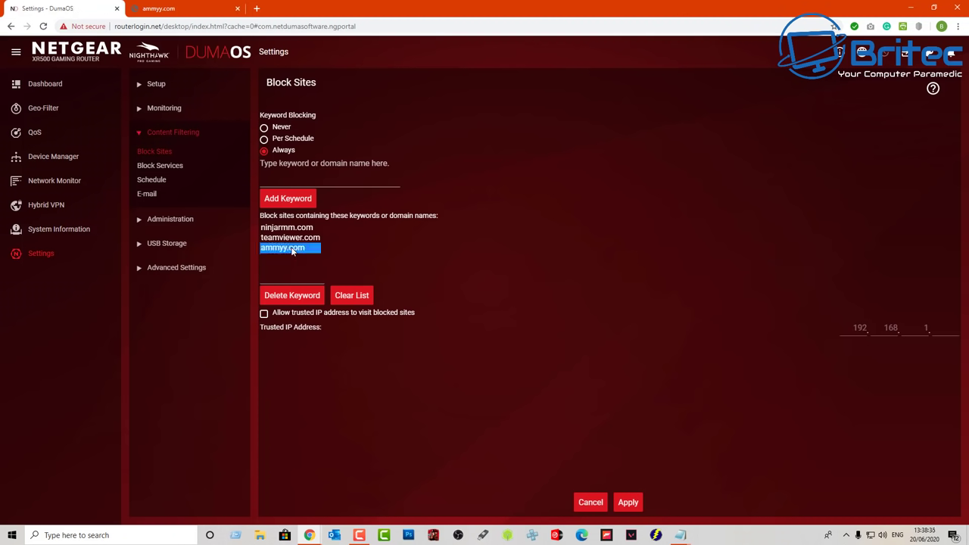
# - Remove ammyy.com, clear the blocked sites list, and apply keyword blocking set to Never
pyautogui.click(307, 303)
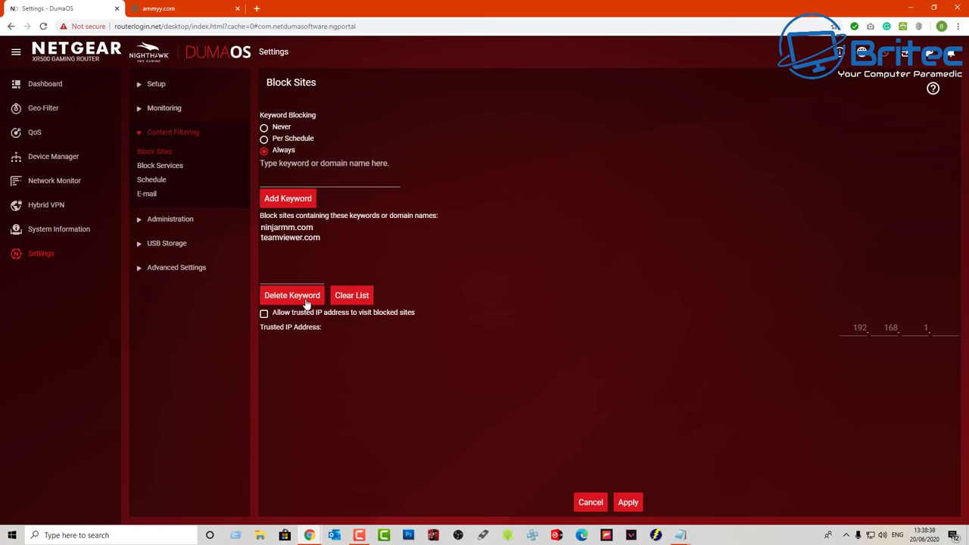
pyautogui.click(359, 300)
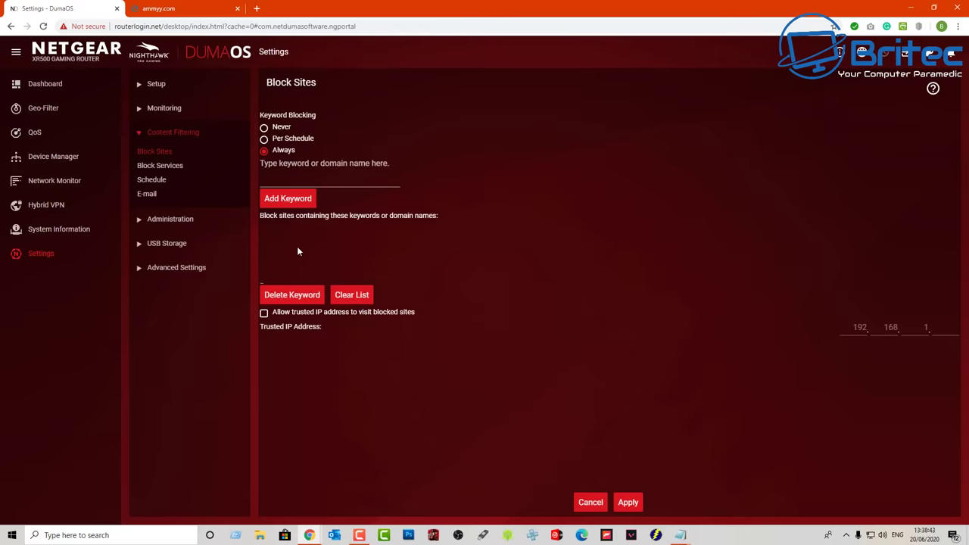
pyautogui.click(264, 127)
pyautogui.click(629, 503)
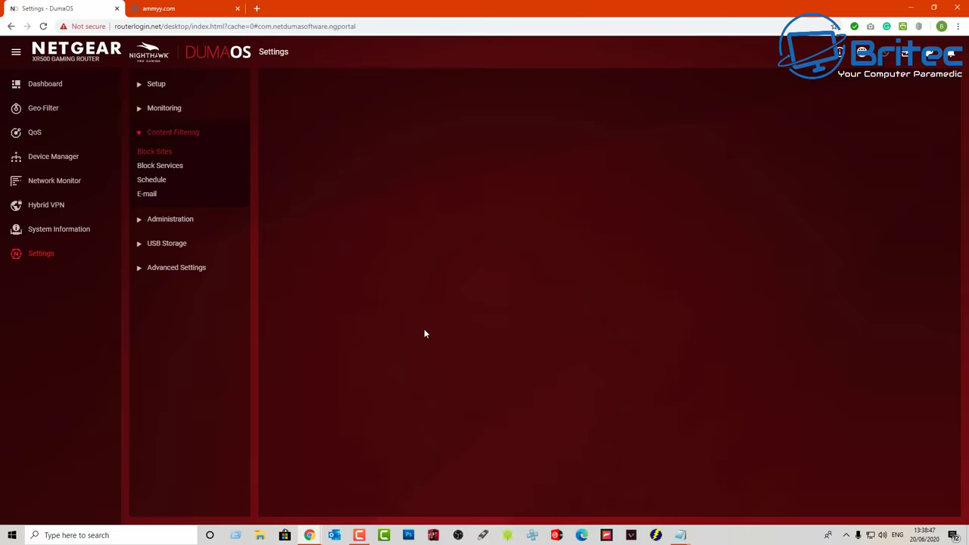
# - Reload ammyy.com to confirm it is no longer blocked, then close both Chrome tabs
pyautogui.click(159, 10)
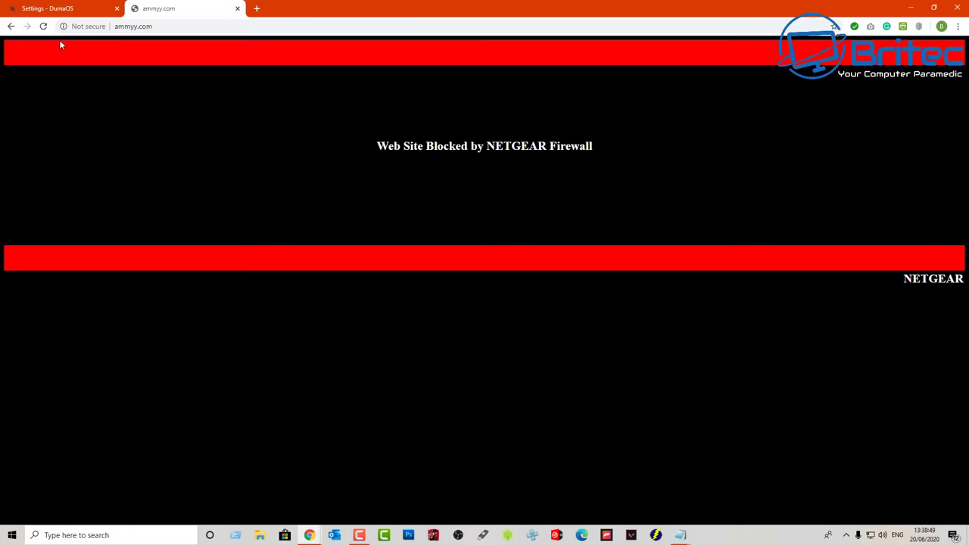
pyautogui.click(44, 26)
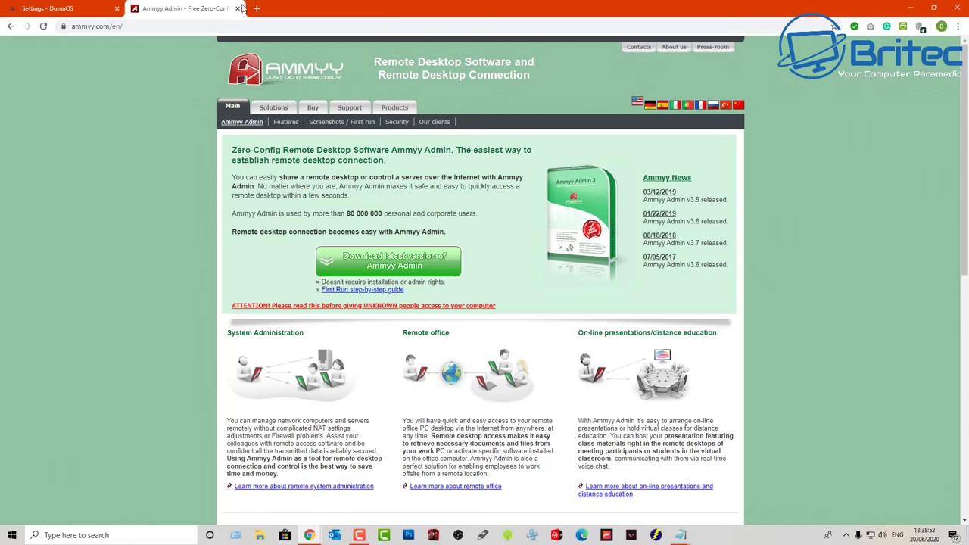
pyautogui.click(239, 9)
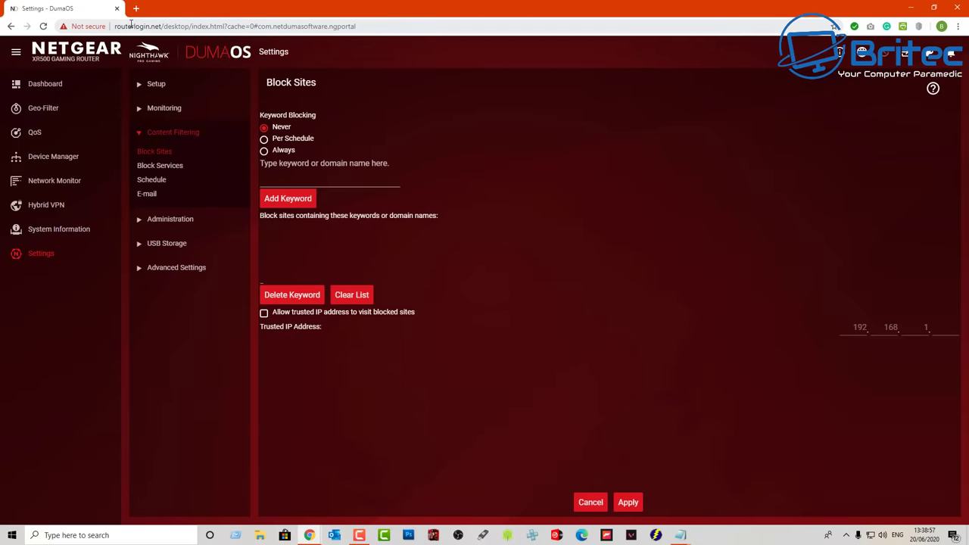
pyautogui.click(116, 9)
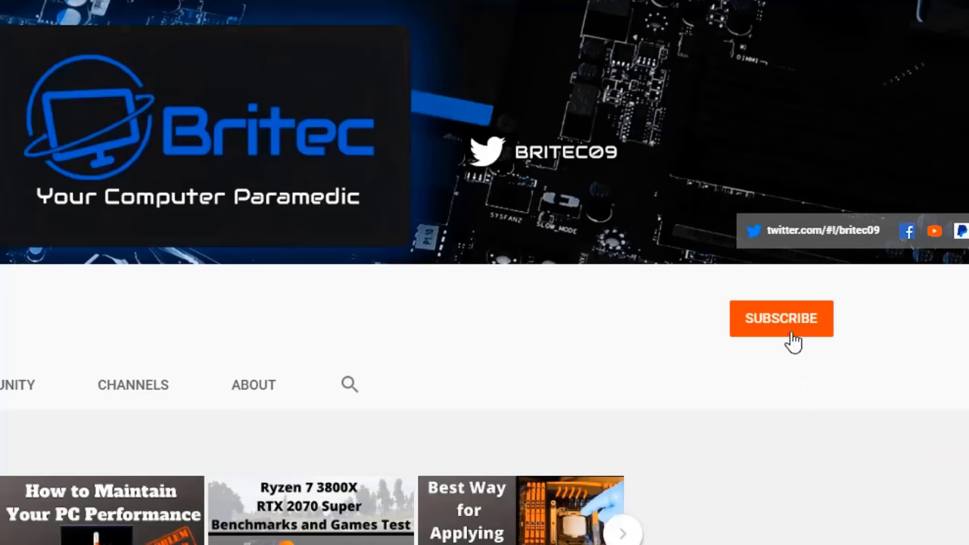
# - Subscribe to the Britec channel with notifications set to All
pyautogui.click(793, 342)
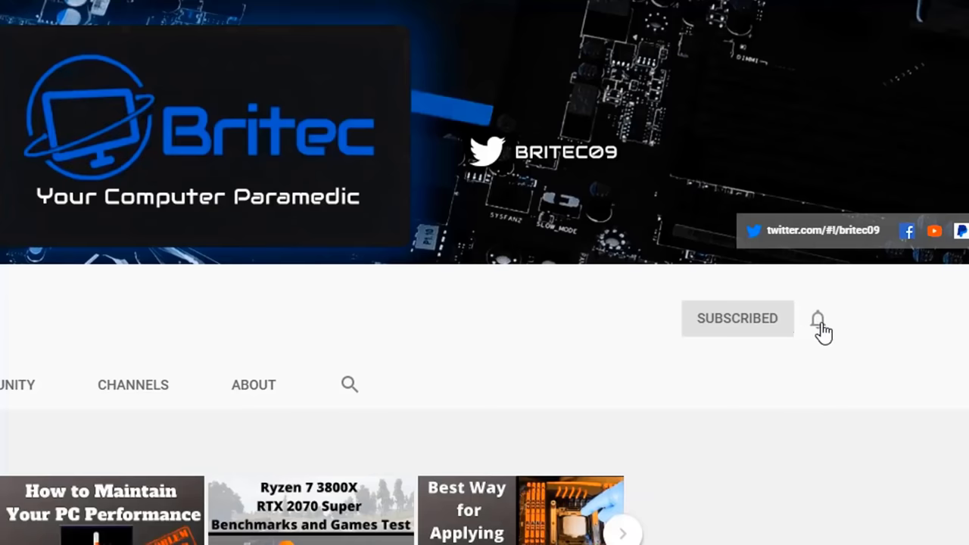
pyautogui.click(820, 322)
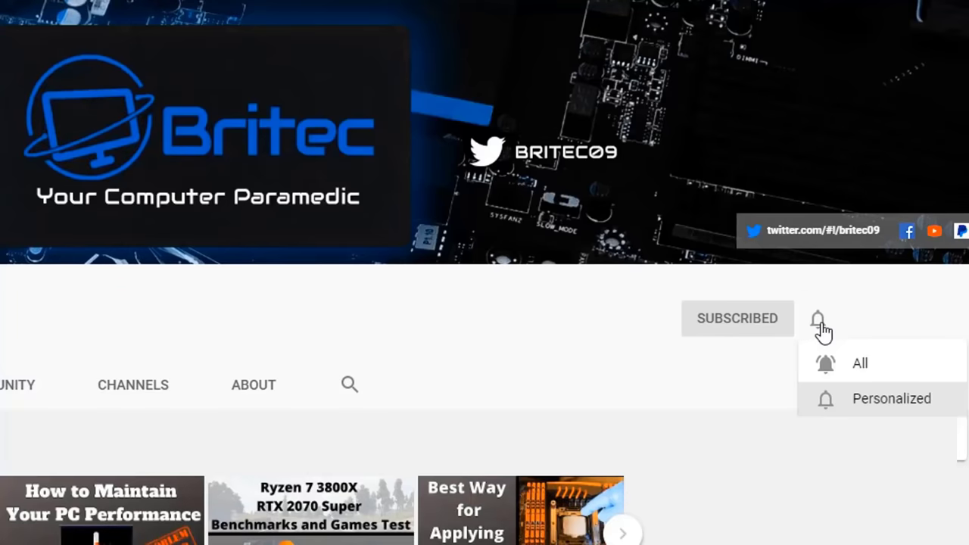
pyautogui.click(844, 369)
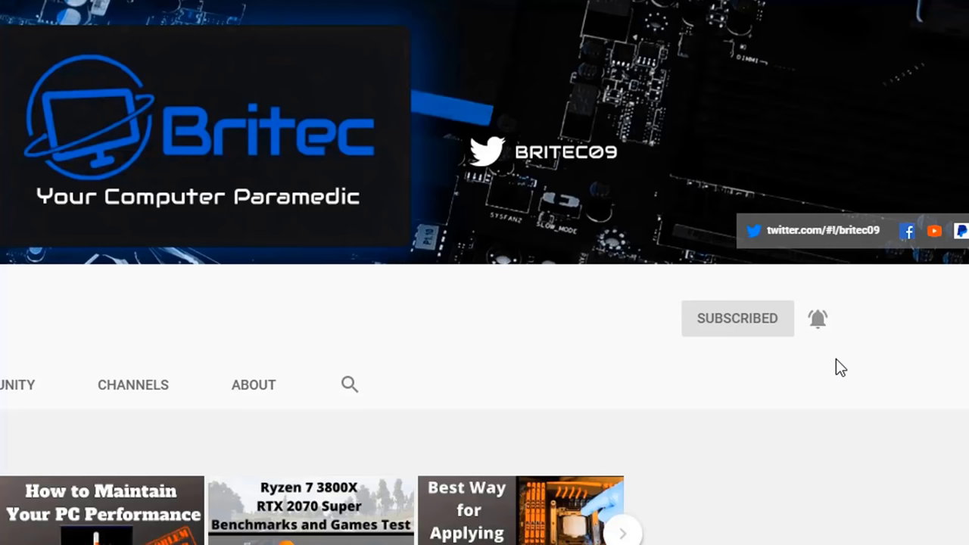